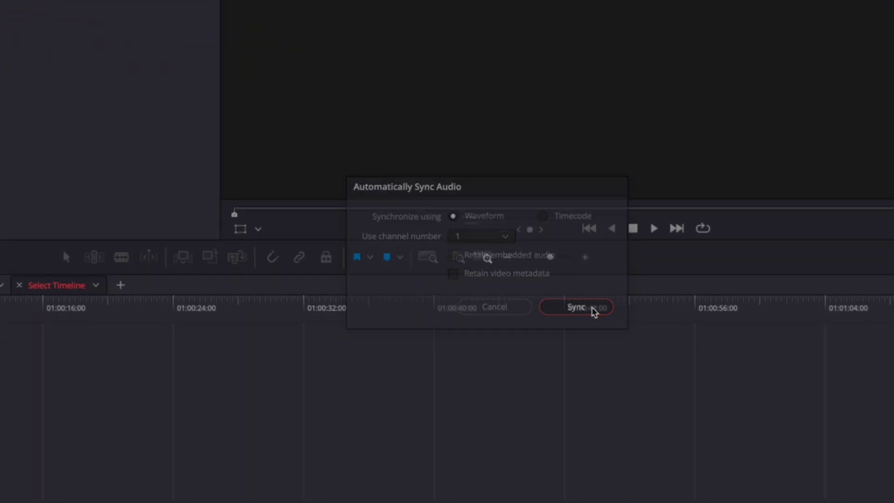
Confirm Sync in the Automatically Sync Audio dialog to start waveform analysis.
left_click(578, 307)
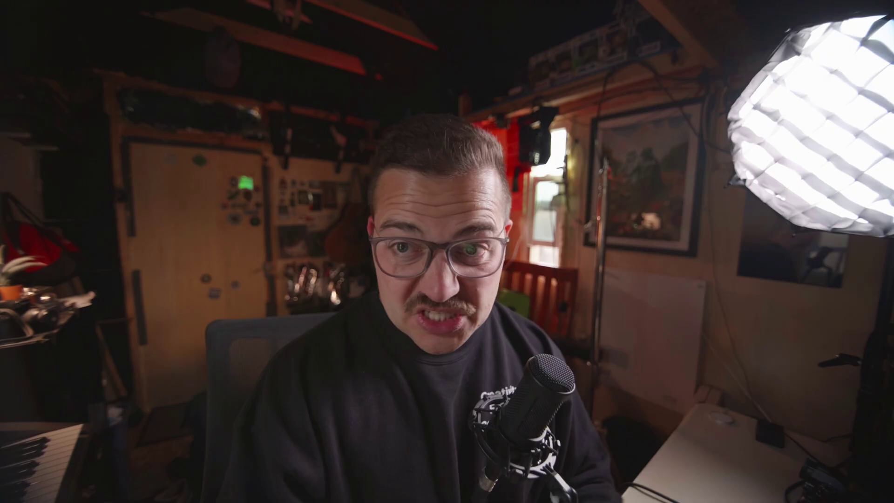
Create a multicam clip 'multi test switcher' from the selected clips with Angle Sync set to Sound, then preview it.
right_click(186, 84)
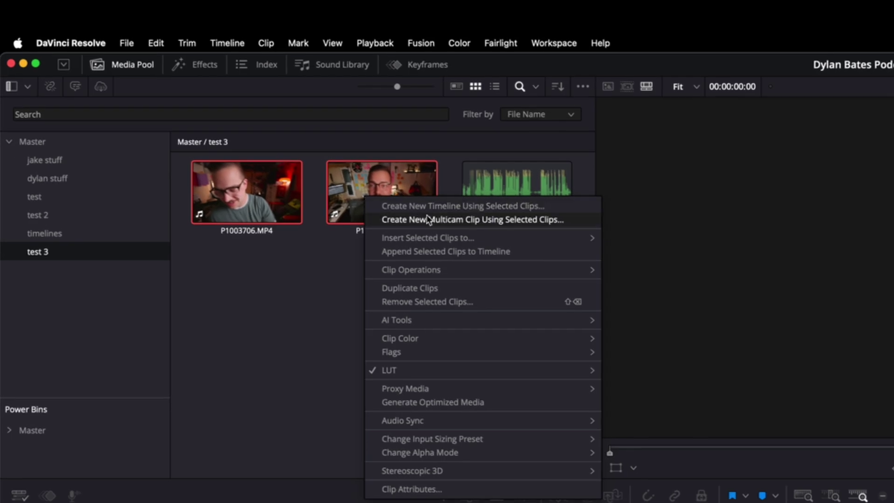
left_click(472, 220)
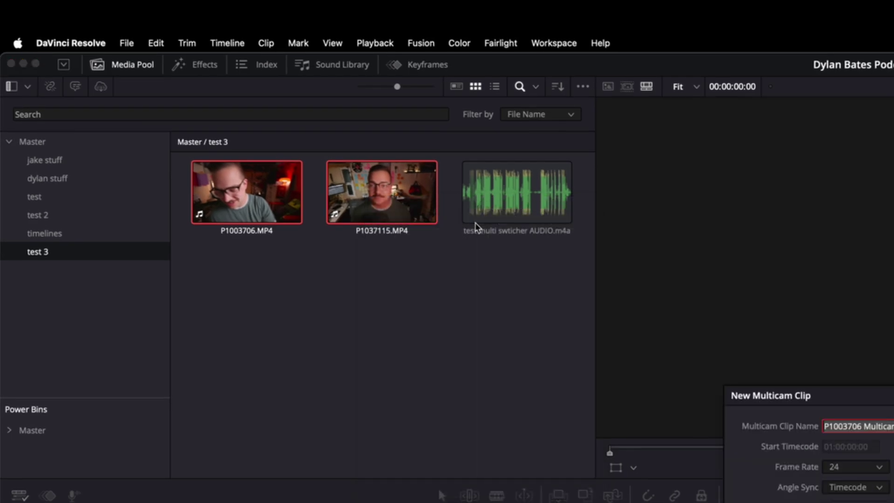
type("multi test switcher")
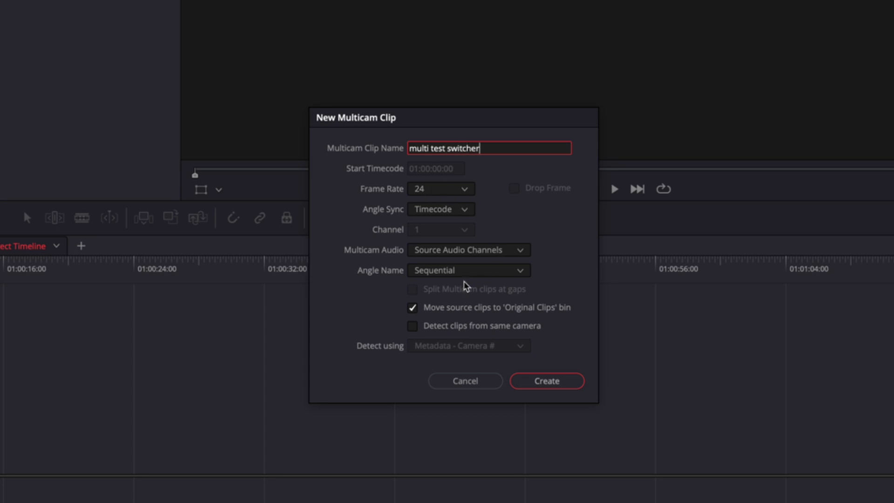
left_click(446, 213)
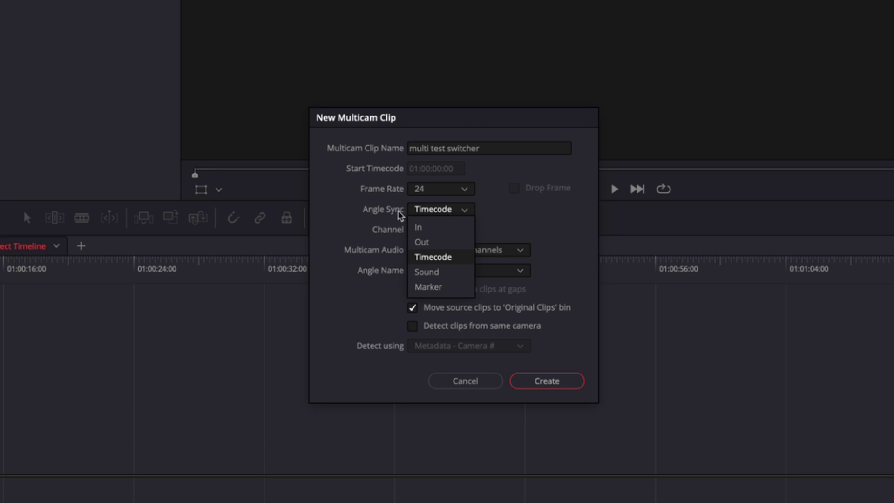
left_click(439, 272)
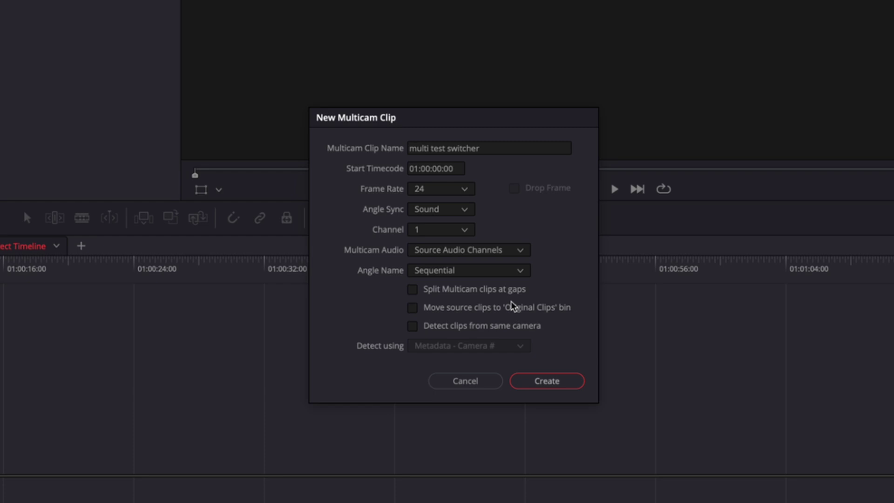
left_click(547, 380)
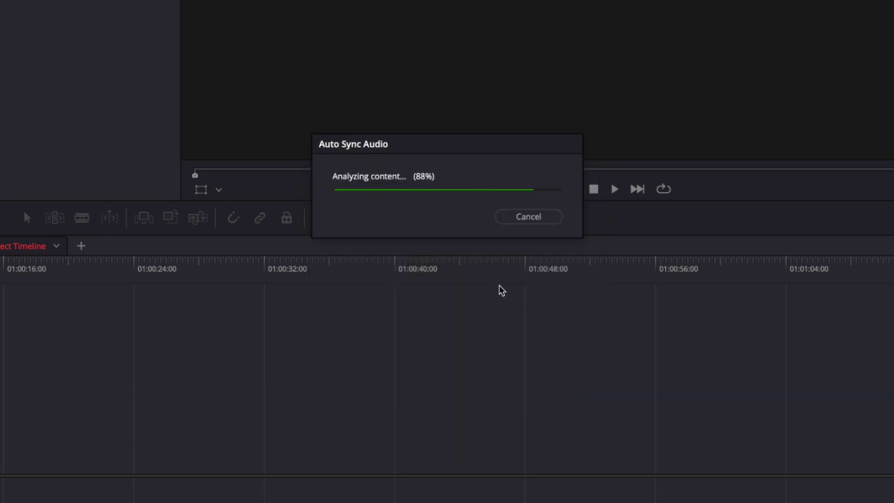
left_click(121, 94)
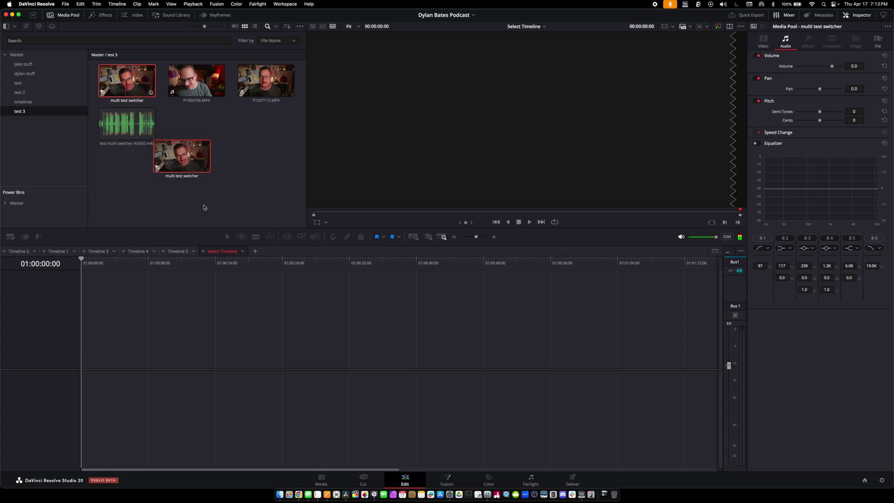
Place the multicam clip in new Timeline 6 starting at 01:00:00:00, playhead at 01:00:14:05.
left_click_drag(204, 207, 149, 361)
left_click_drag(212, 356, 145, 358)
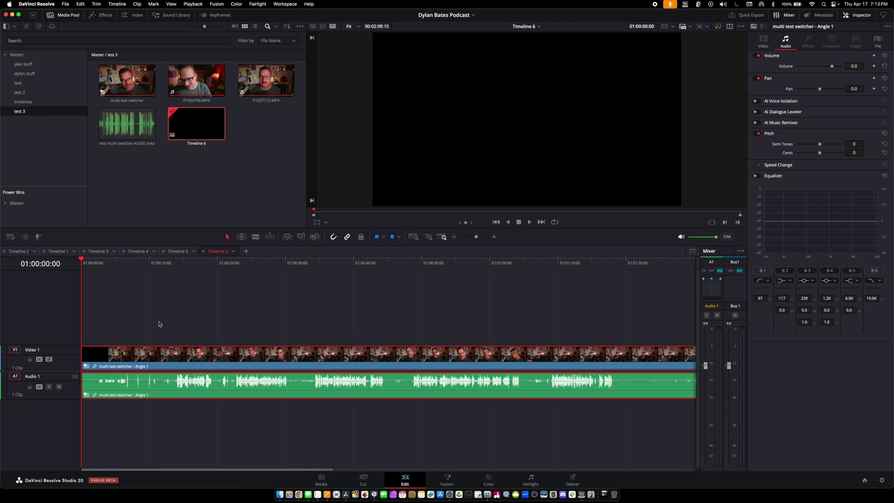
left_click(179, 264)
right_click(196, 356)
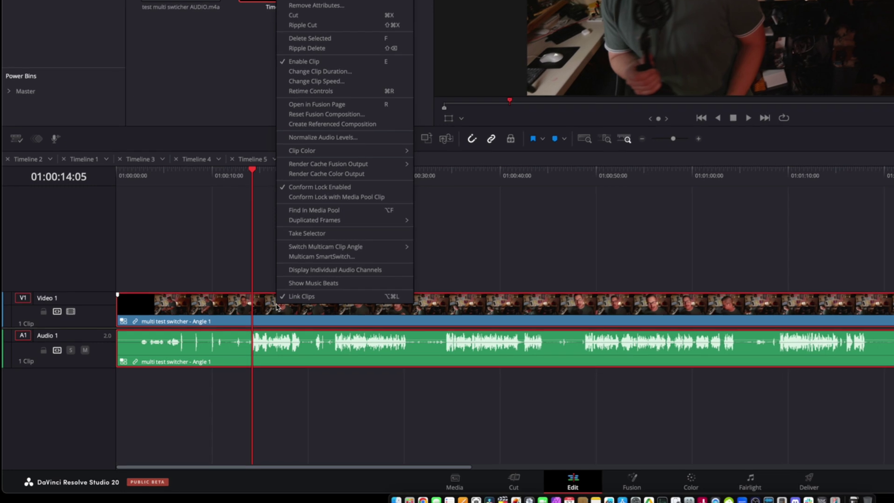
Run Multicam SmartSwitch analysis to auto-cut the clip between Angle 1 and Angle 2.
left_click(333, 258)
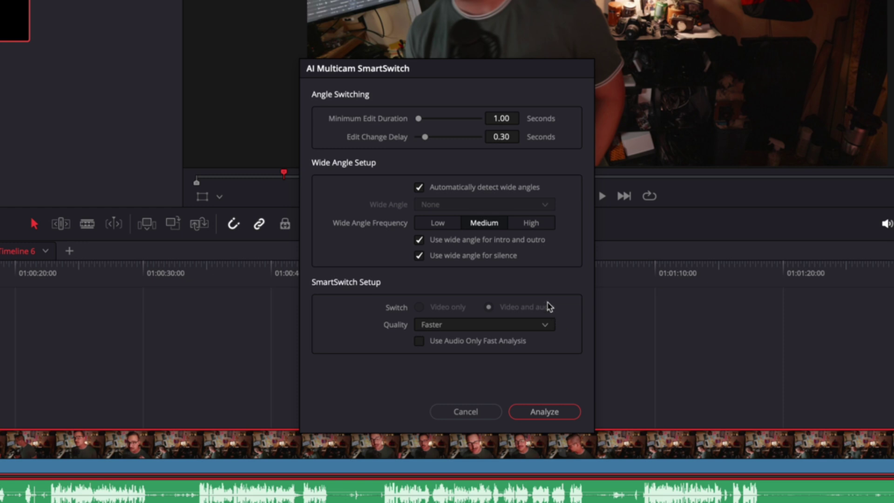
left_click(541, 409)
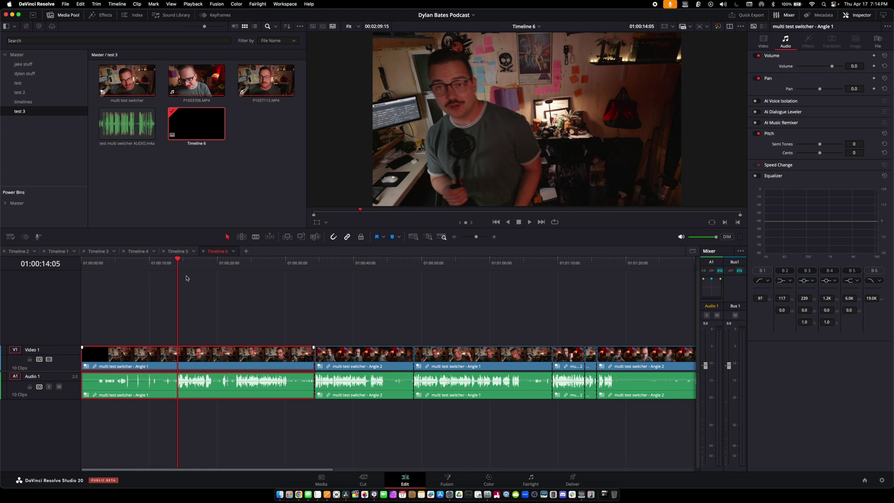
Ripple-trim the opening up to where talking starts, then play back the auto-cut edit.
mouse_move(181, 265)
left_mouse_down()
mouse_move(126, 271)
mouse_move(176, 276)
left_mouse_up()
key("super+shift+bracketleft")
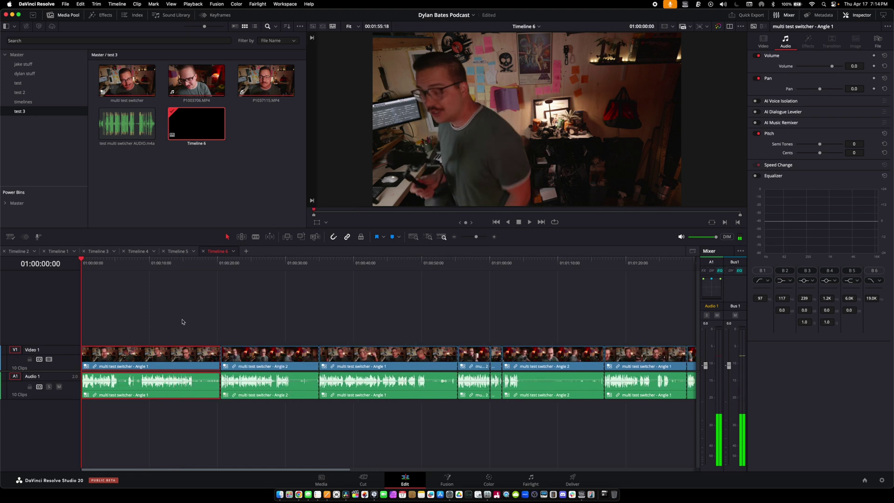
left_click_drag(83, 262, 218, 272)
key("space")
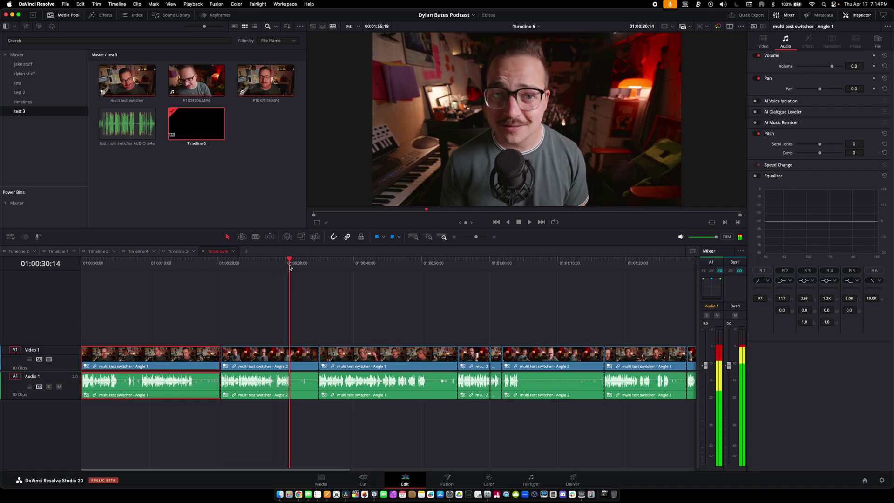
Scrub through the edit around 01:01:00, adjusting timeline zoom to check the cuts.
left_click_drag(290, 267, 461, 264)
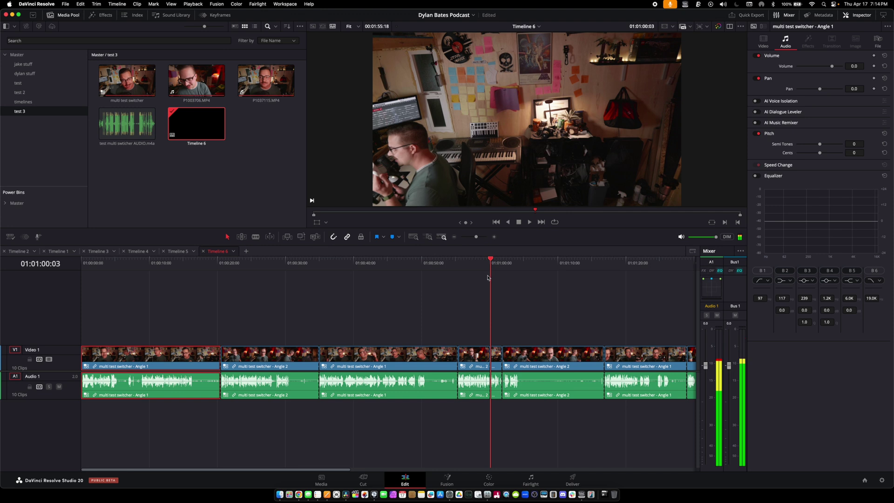
left_click_drag(488, 277, 614, 277)
key("super+minus")
key("super+equal")
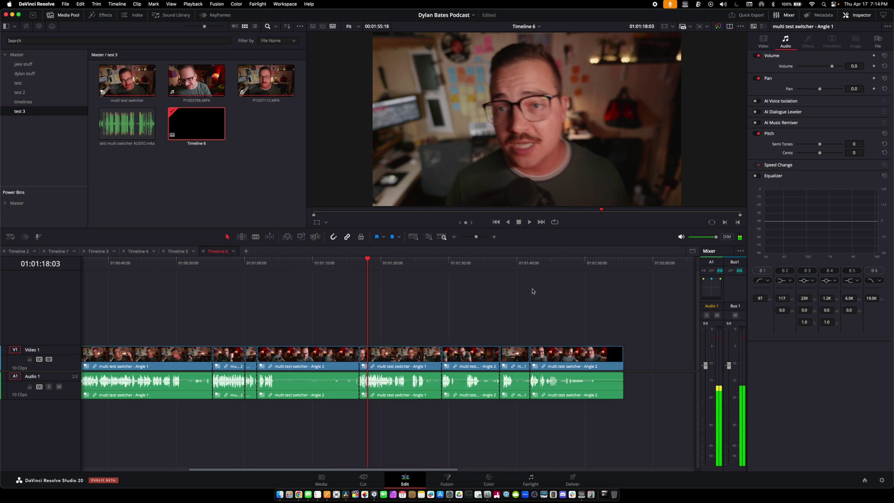
key("super+equal")
key("super+minus")
key("super+minus")
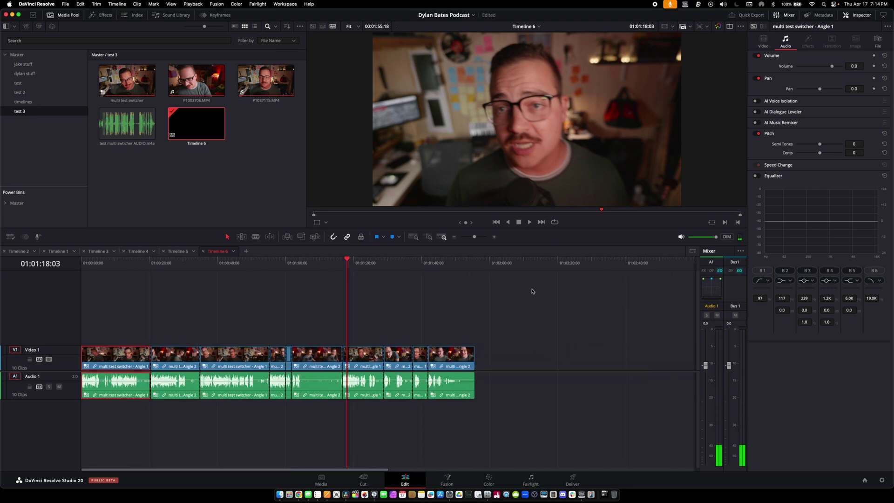
key("super+equal")
key("super+equal")
key("super+equal")
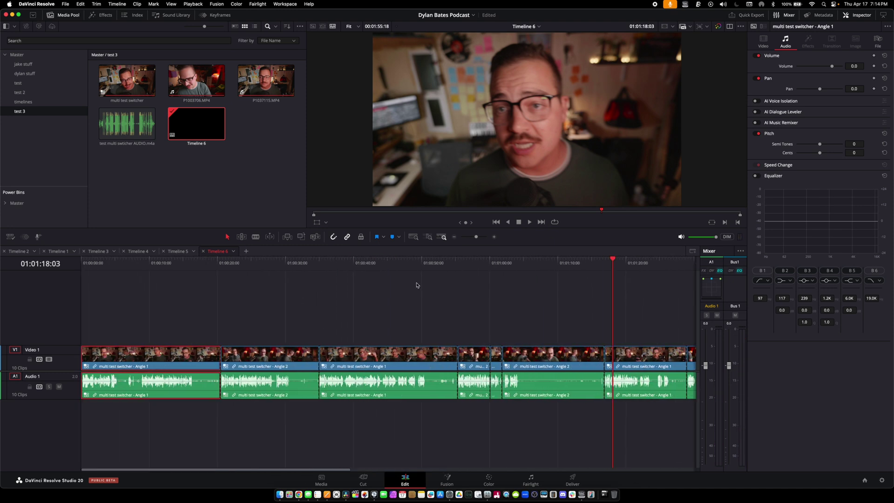
Ripple-trim clip ends at the playhead, including 01:00:42:13 and 01:00:51:09.
left_click_drag(223, 275, 193, 275)
key("super+shift+bracketright")
left_click(239, 274)
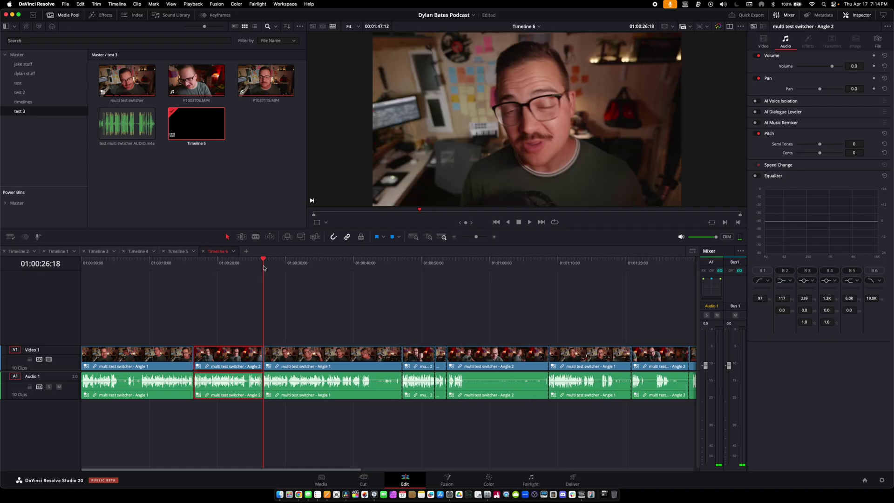
left_click(374, 272)
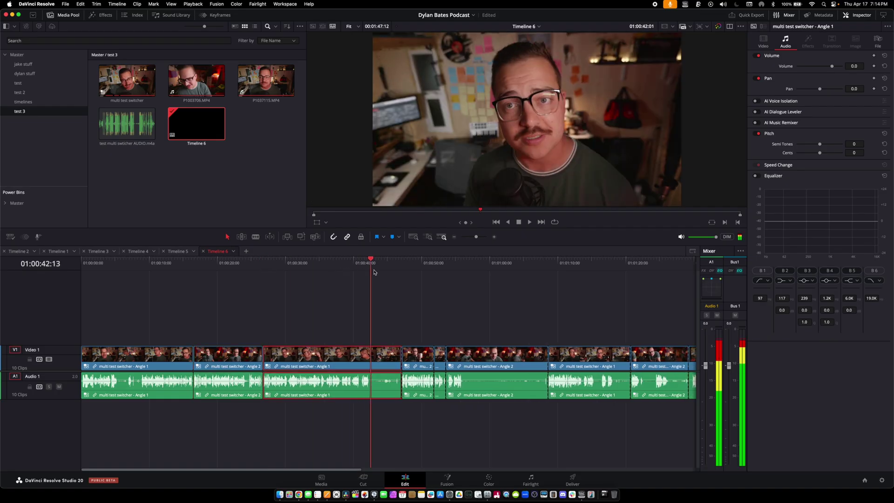
key("super+shift+bracketright")
left_click_drag(377, 275, 577, 281)
key("super+shift+bracketright")
key("super+shift+bracketright")
key("super+shift+bracketright")
key("super+shift+bracketright")
key("super+shift+bracketright")
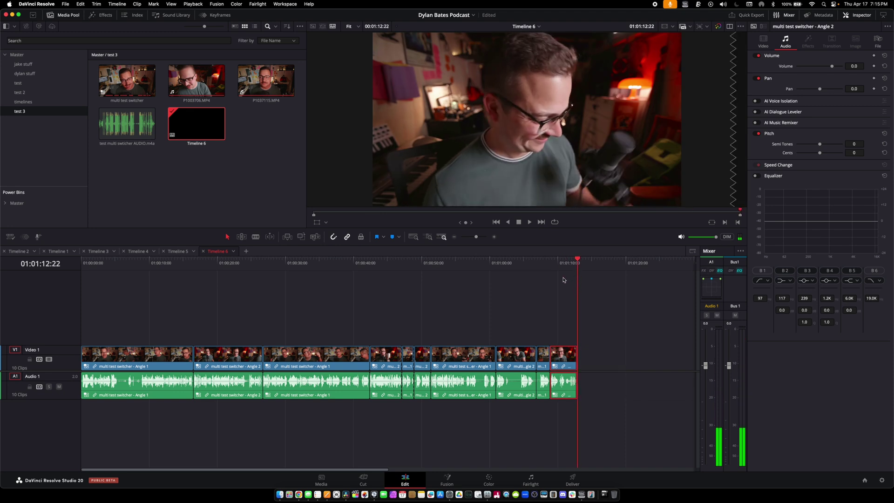
Drag each Angle 1 clip from V1/A1 up onto Video 2/Audio 2, keeping timing aligned.
left_click_drag(166, 355, 190, 356)
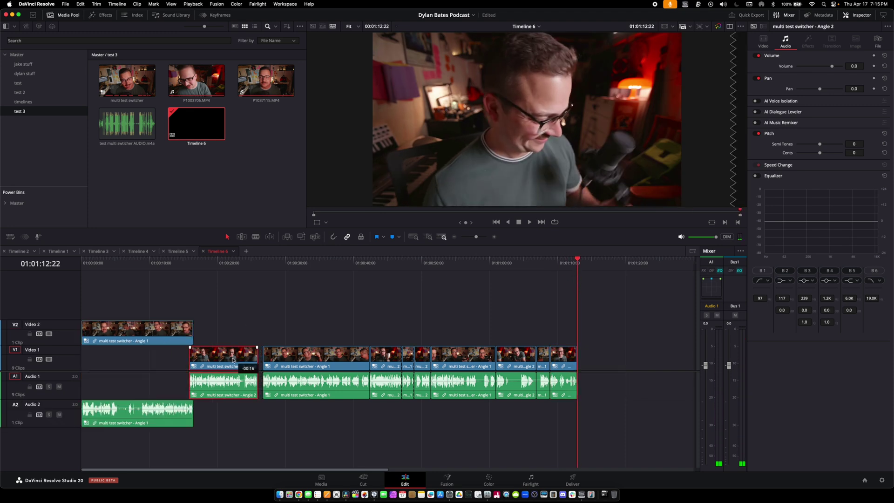
left_click_drag(282, 354, 272, 343)
left_click_drag(377, 356, 432, 332)
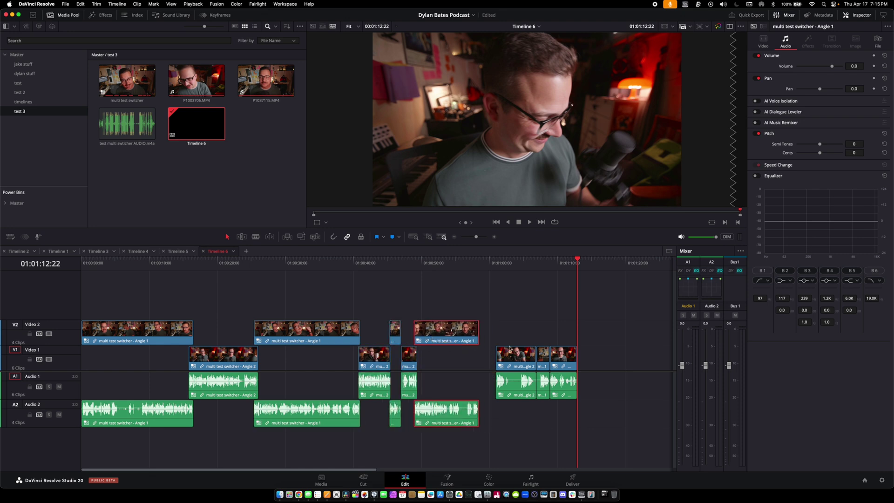
left_click_drag(507, 358, 487, 359)
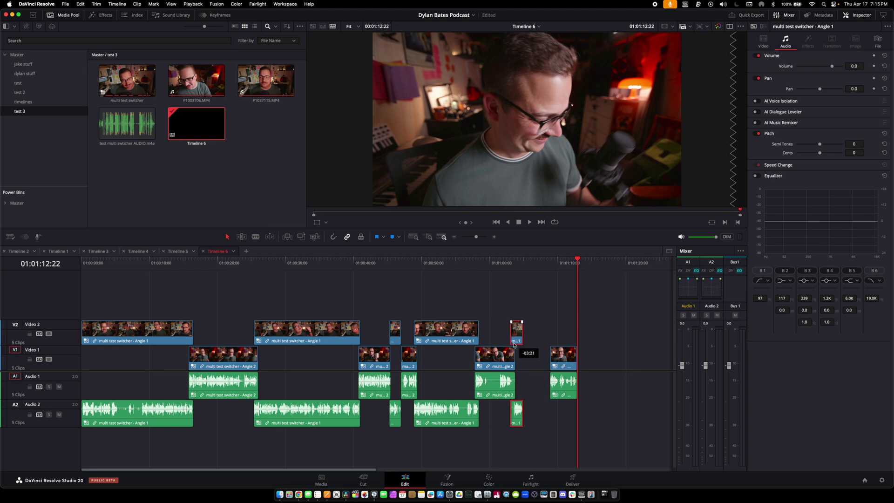
left_click_drag(564, 357, 536, 360)
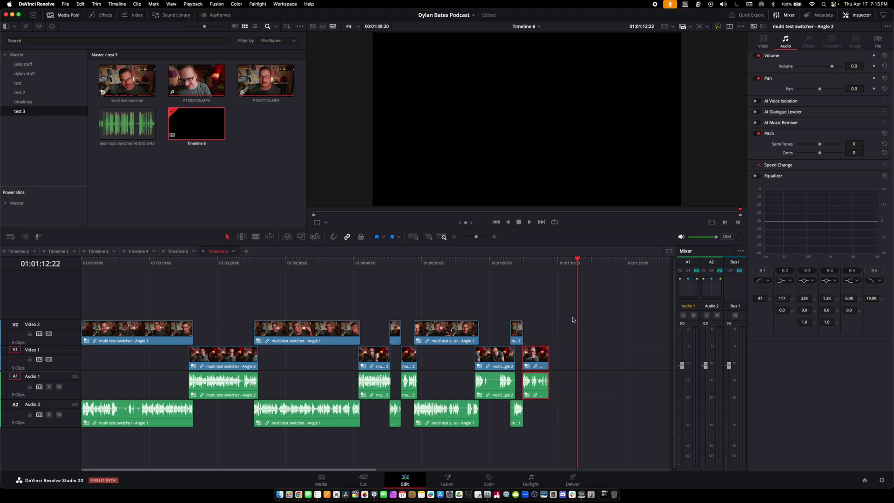